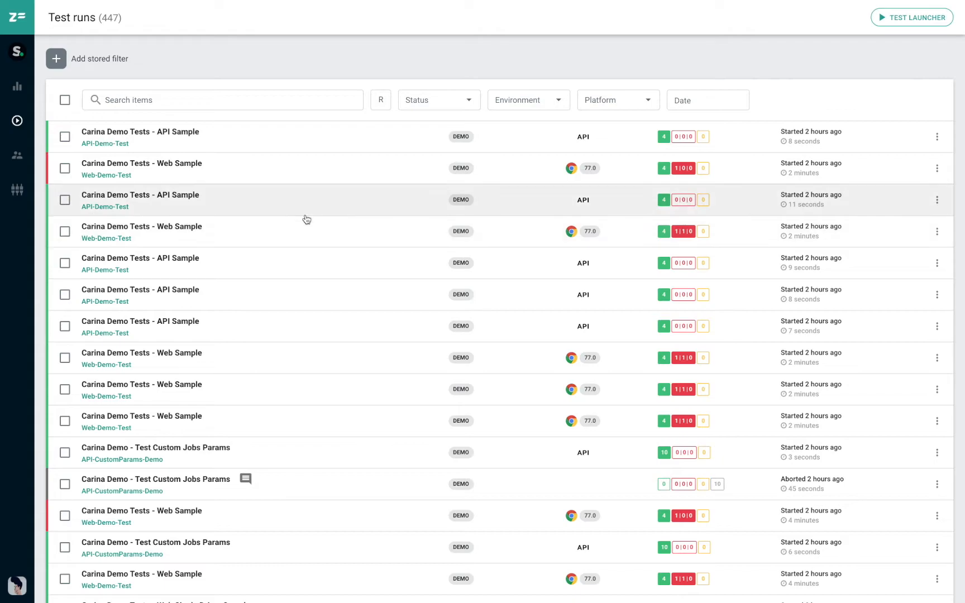
- Filter the test runs by the FAILED status and the DEMO environment
left_click(429, 102)
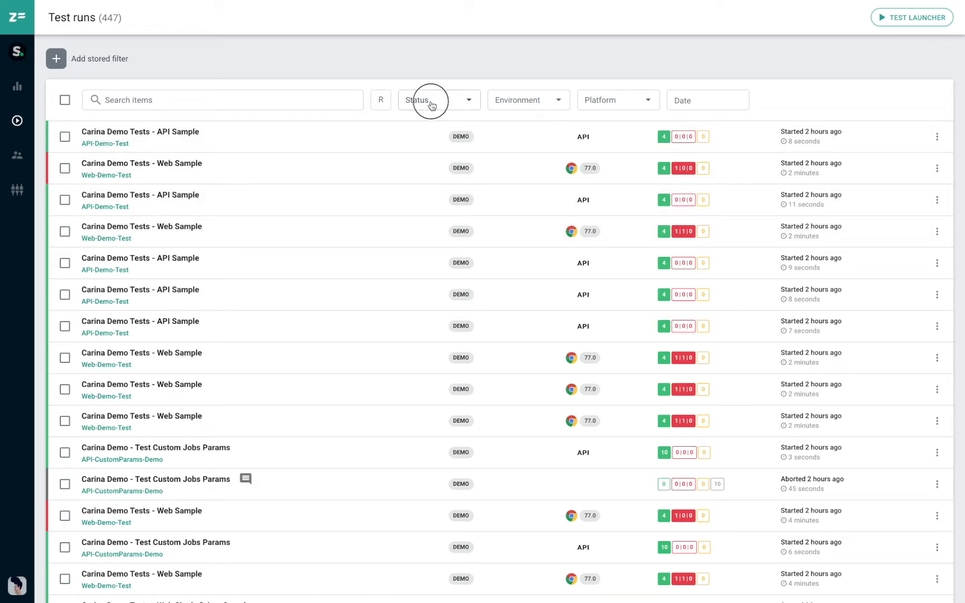
left_click(422, 156)
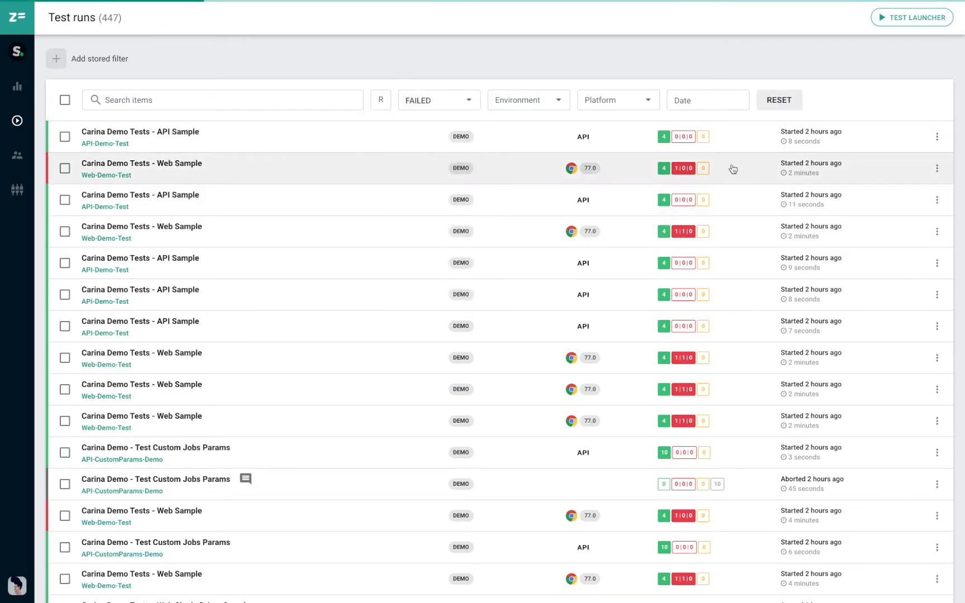
left_click(522, 106)
left_click(511, 138)
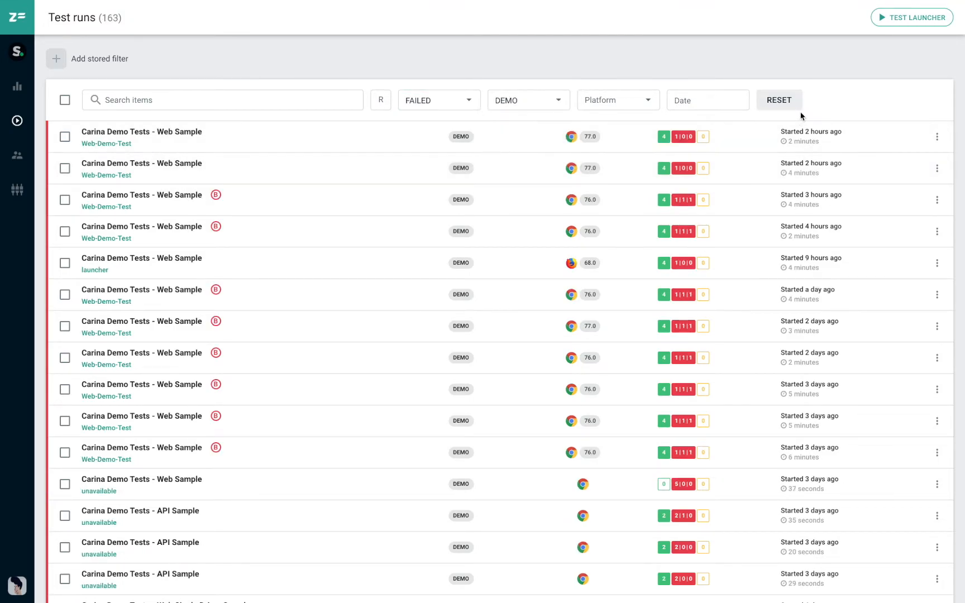
- Look at the platform and date filter choices without applying any, and reset all test run filters
left_click(631, 108)
left_click(713, 106)
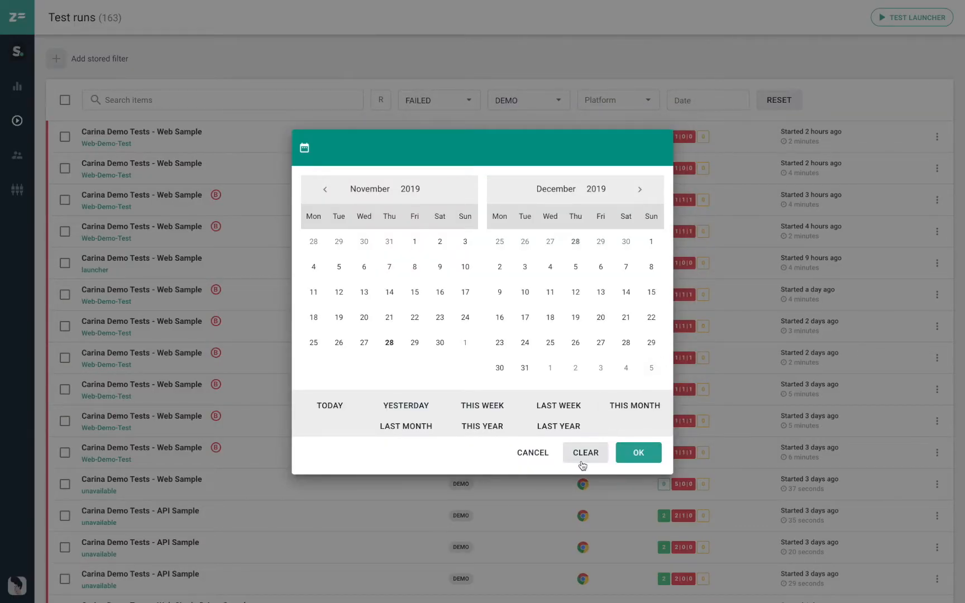
left_click(533, 453)
left_click(142, 100)
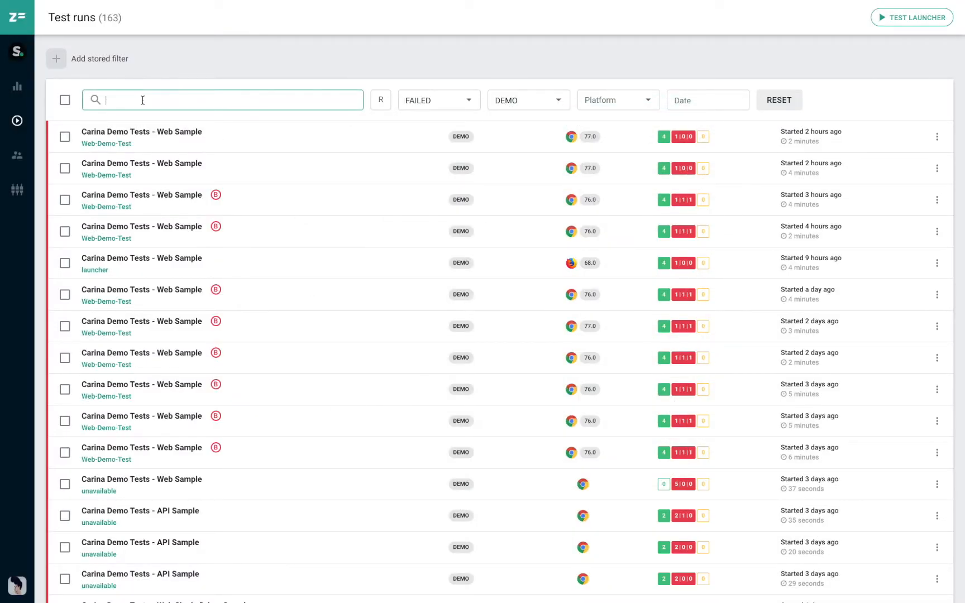
left_click(782, 100)
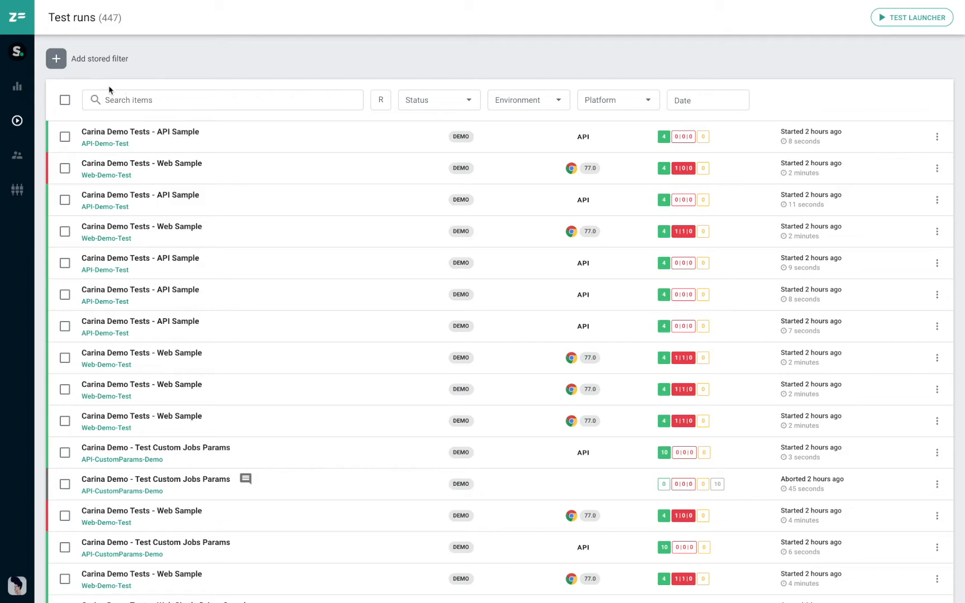
- Start a new stored filter named "Chrome Failed" and make it public
left_click(56, 65)
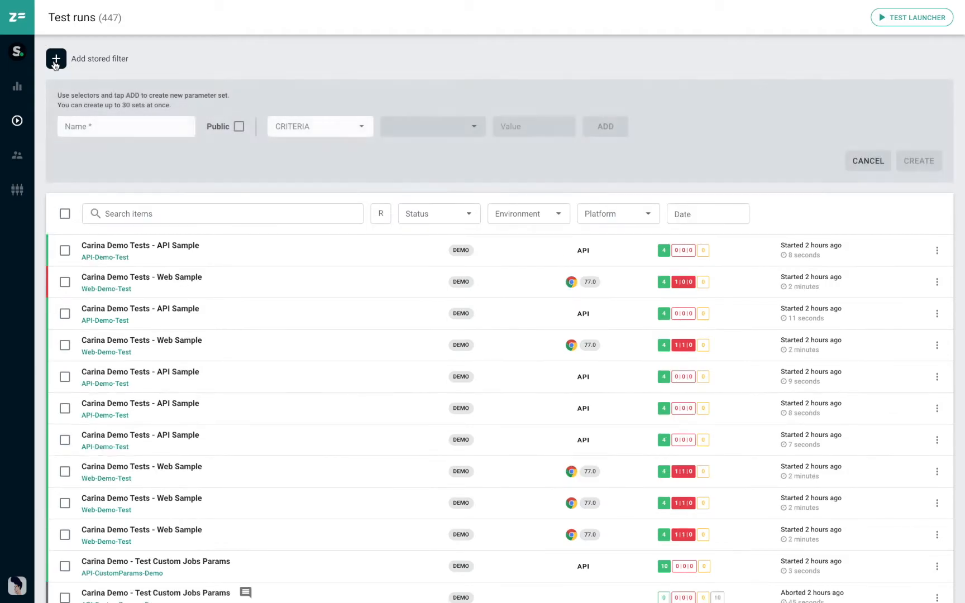
left_click(111, 129)
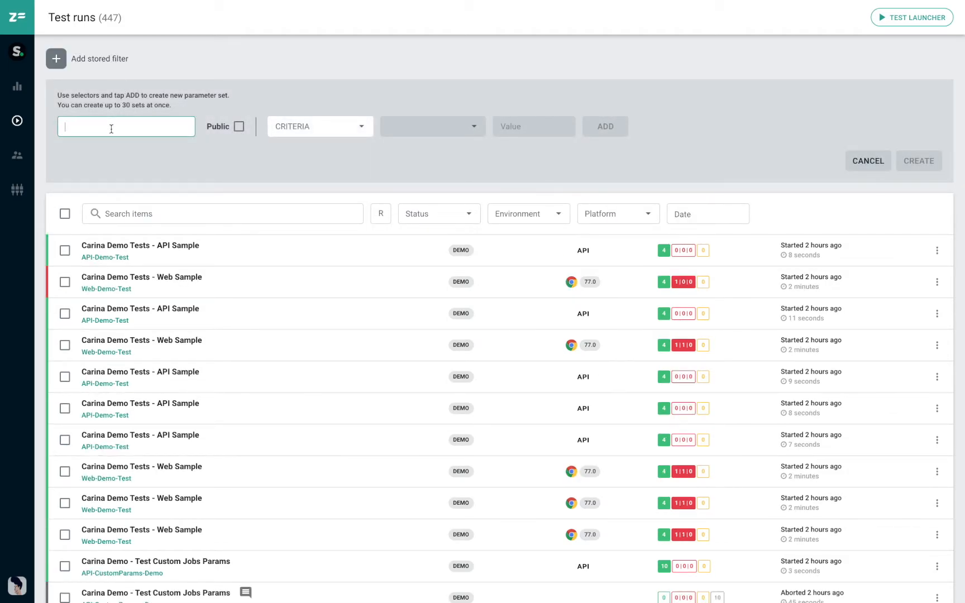
type("Chrome Failed")
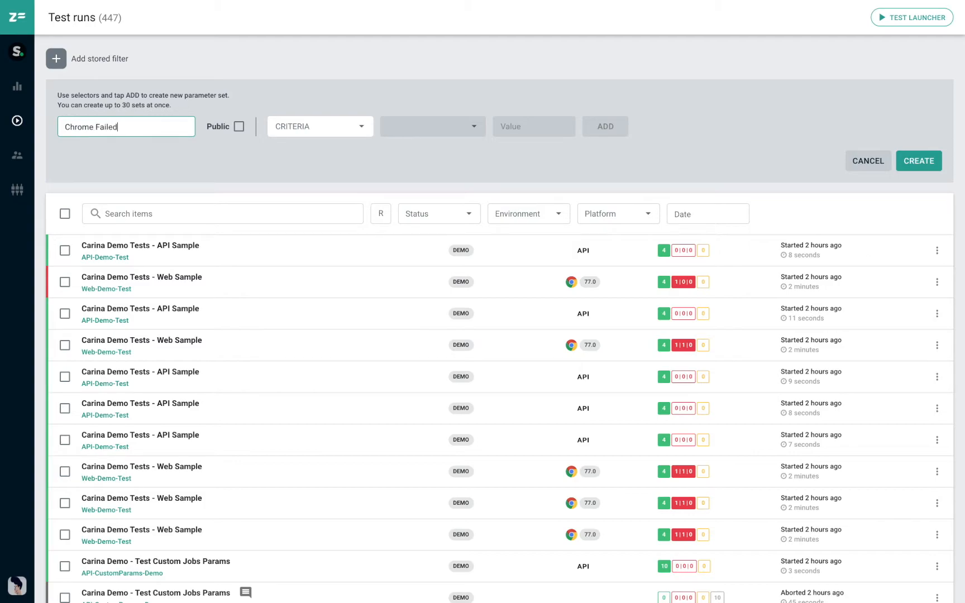
left_click(239, 127)
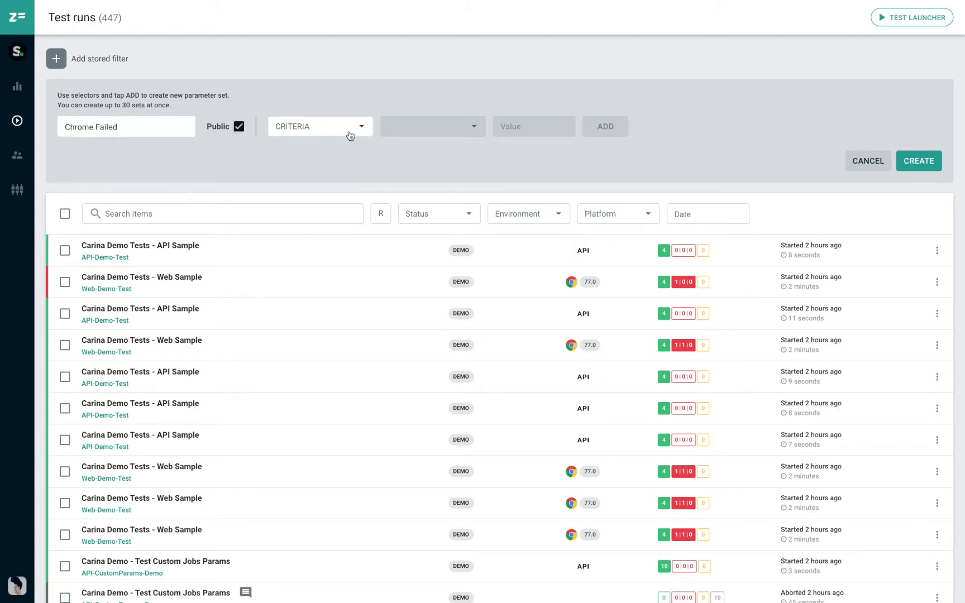
- Add the criterion Platform Equals Chrome to the stored filter
left_click(352, 133)
left_click(327, 239)
left_click(413, 133)
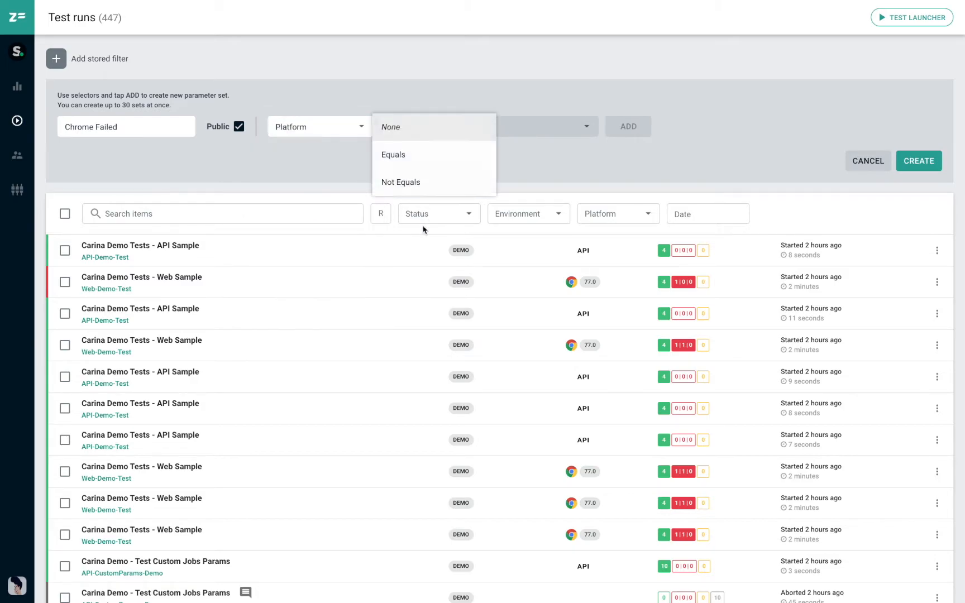
left_click(405, 155)
left_click(530, 128)
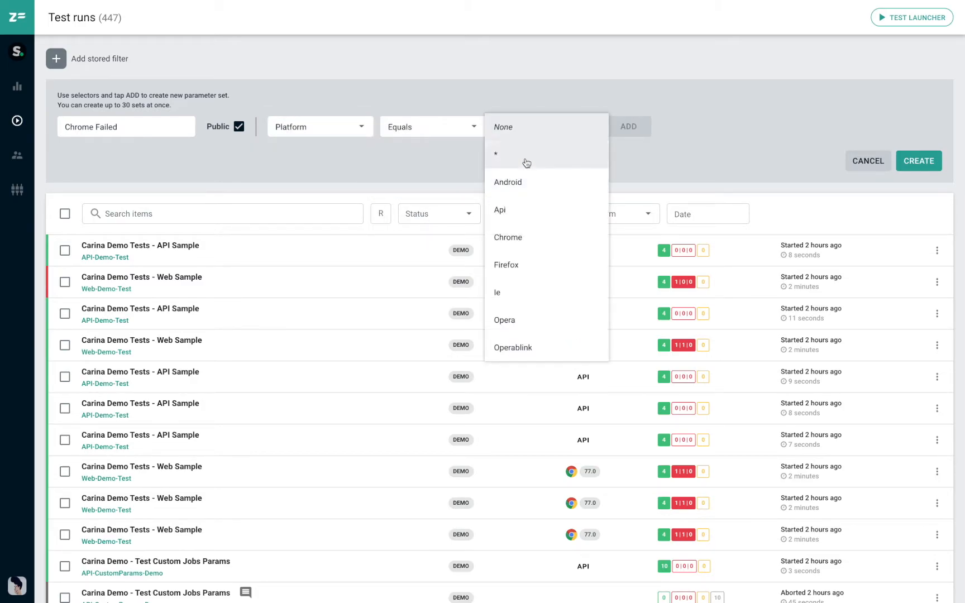
left_click(518, 236)
left_click(620, 127)
- Add the criterion Status Not Equals Passed and create the stored filter
left_click(341, 131)
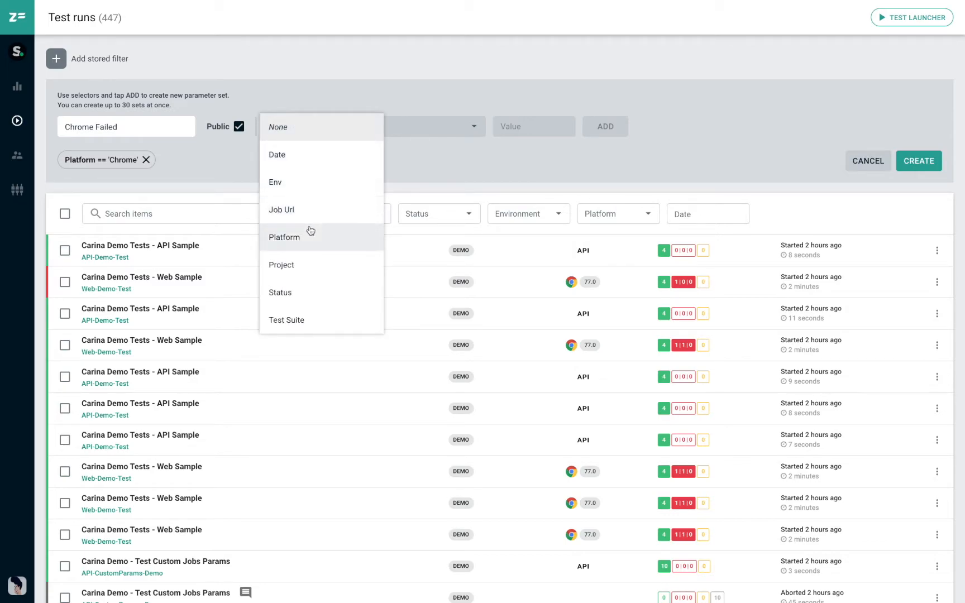
left_click(290, 292)
left_click(427, 129)
left_click(410, 179)
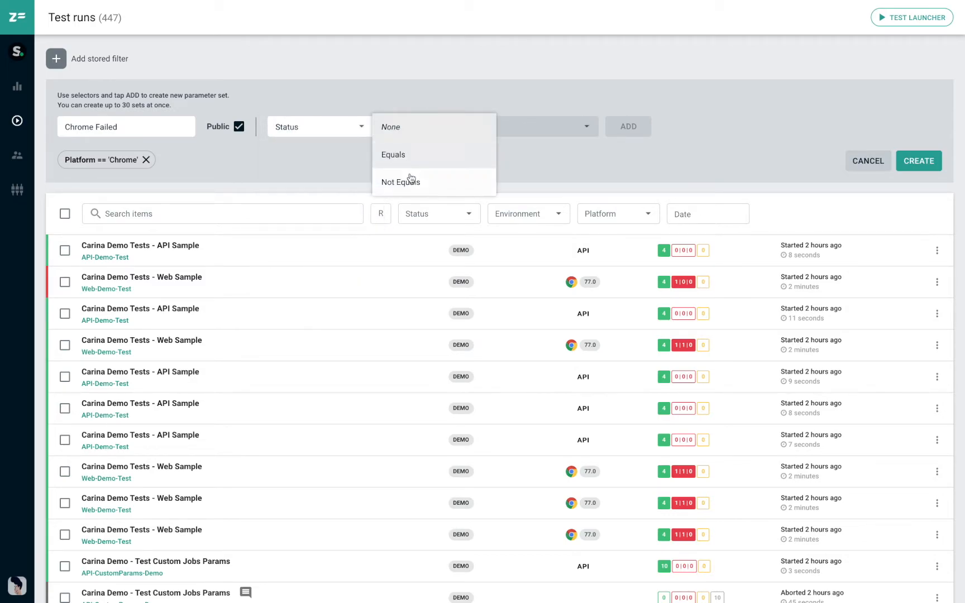
left_click(526, 125)
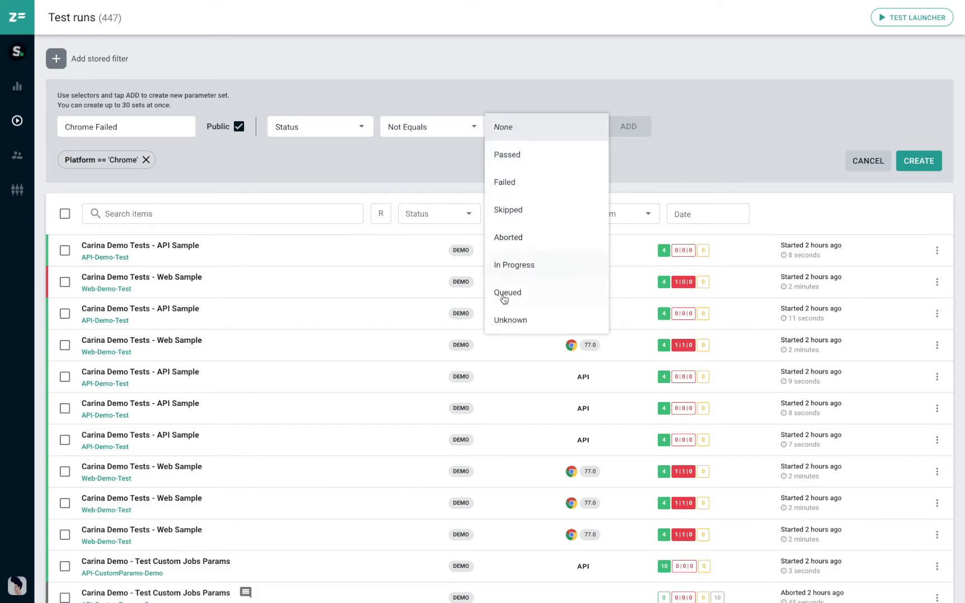
left_click(517, 156)
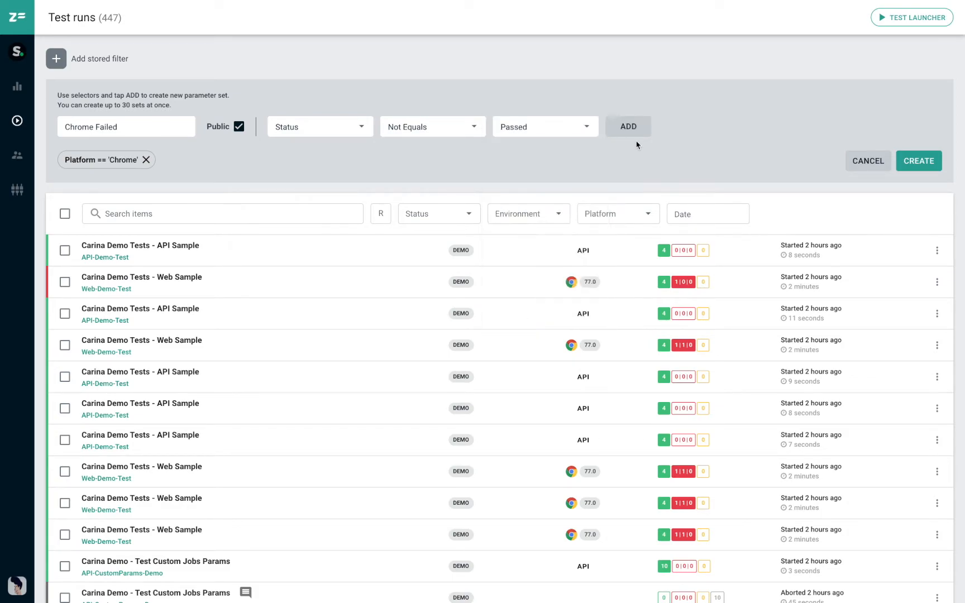
left_click(614, 128)
left_click(927, 162)
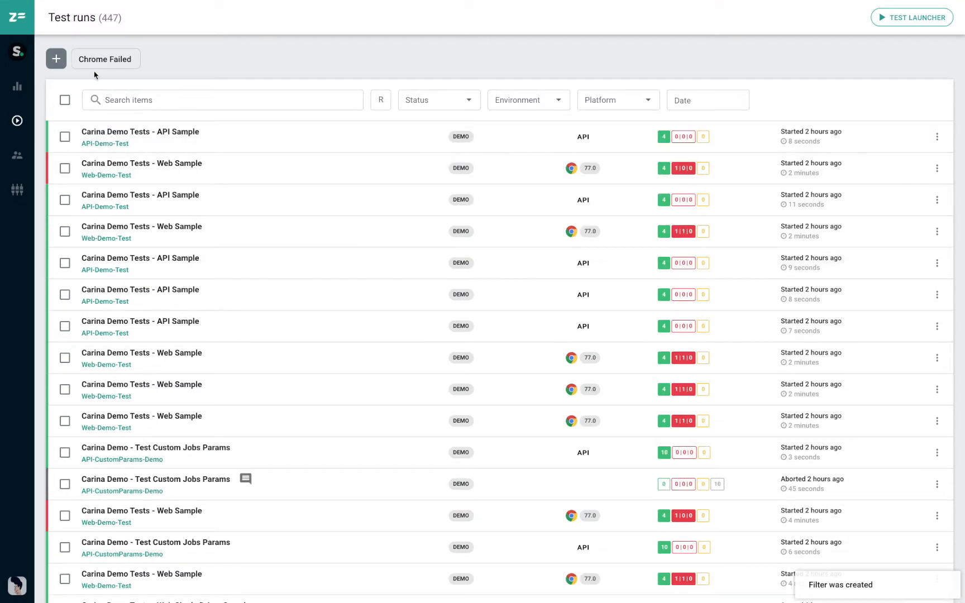
- Apply the Chrome Failed stored filter to the test runs and switch it off again
left_click(96, 62)
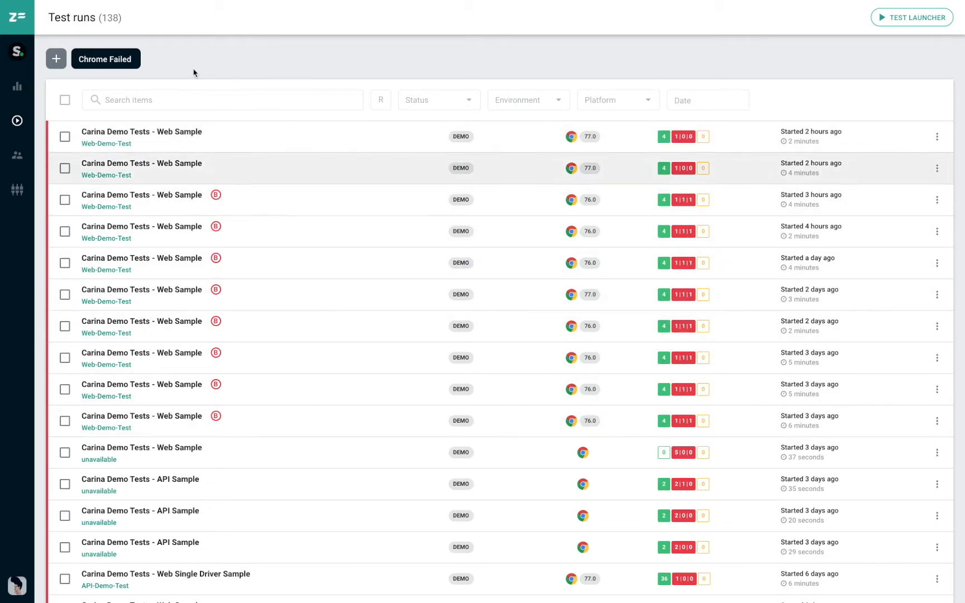
left_click(98, 63)
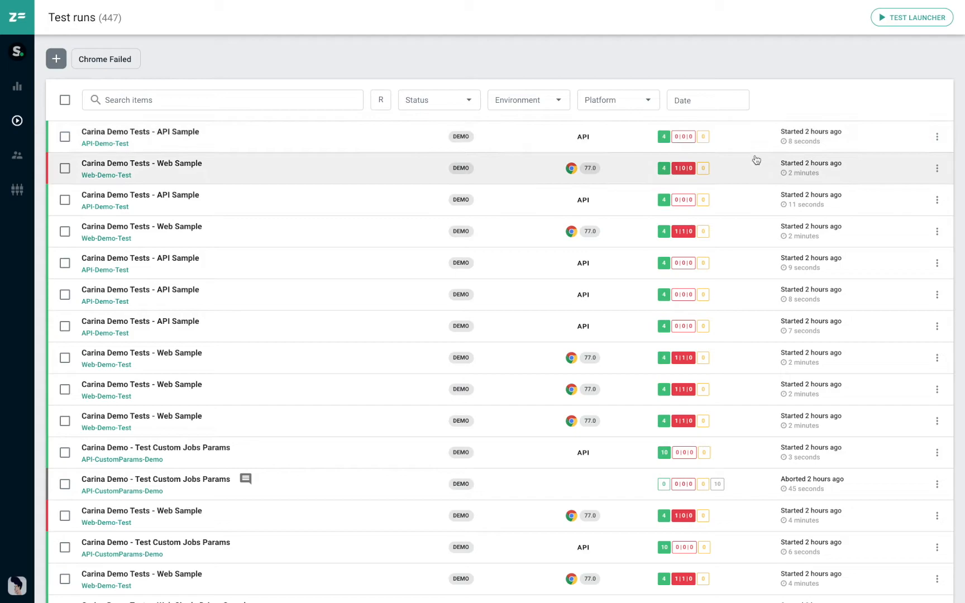
- Mark the most recent failed Carina Demo Tests - Web Sample run as reviewed with the comment "OK"
left_click(939, 170)
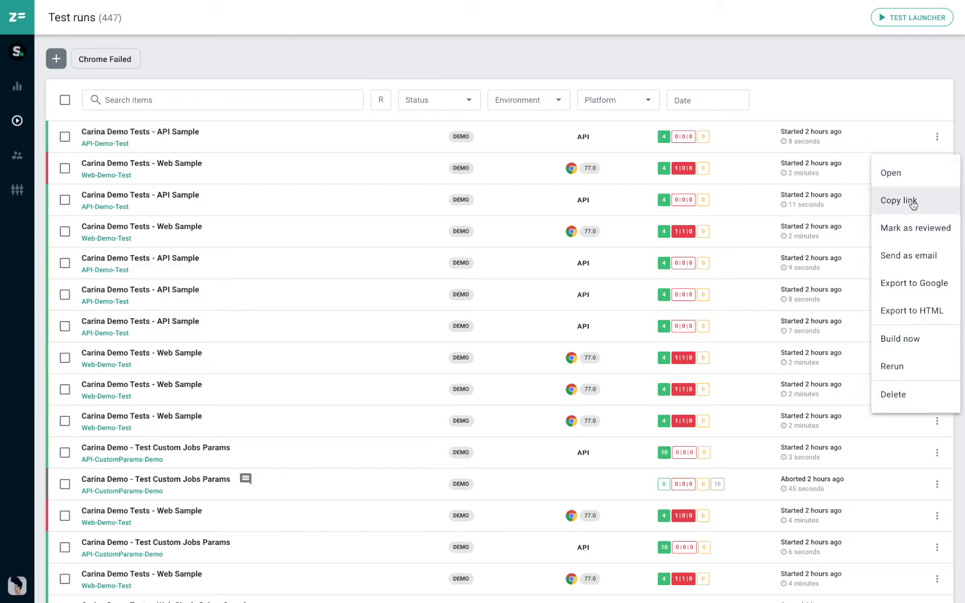
left_click(907, 237)
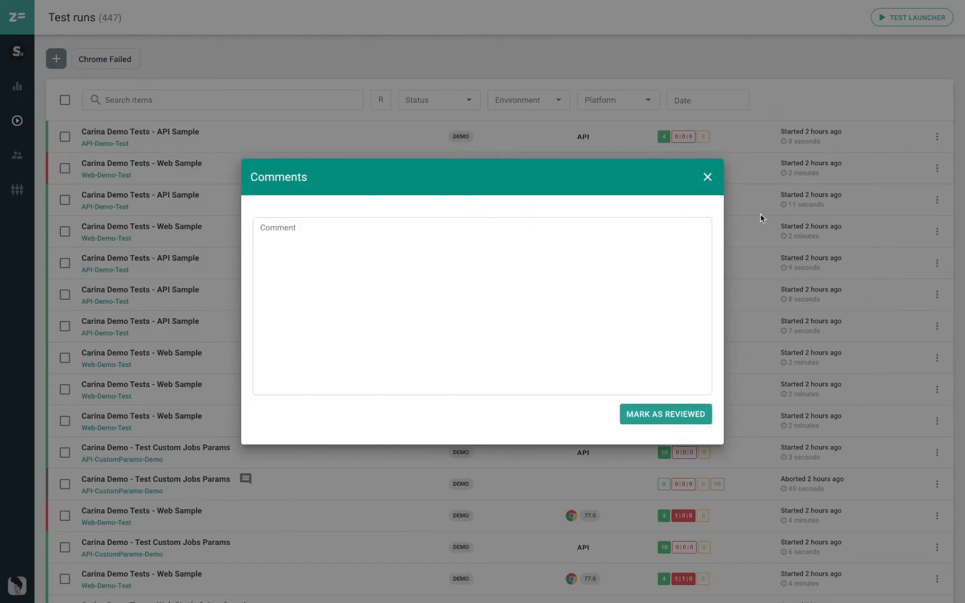
left_click(480, 276)
type("OK")
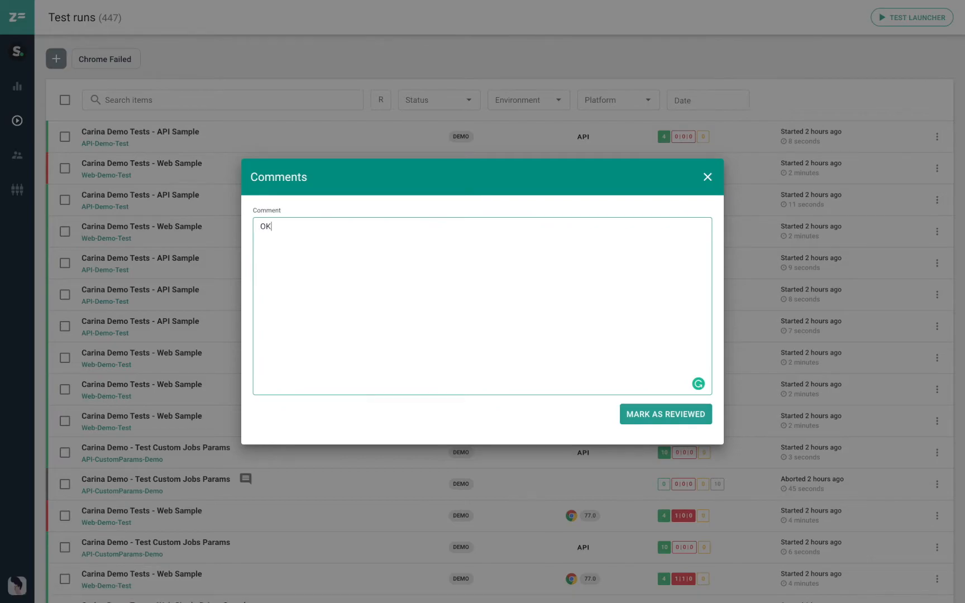
left_click(640, 416)
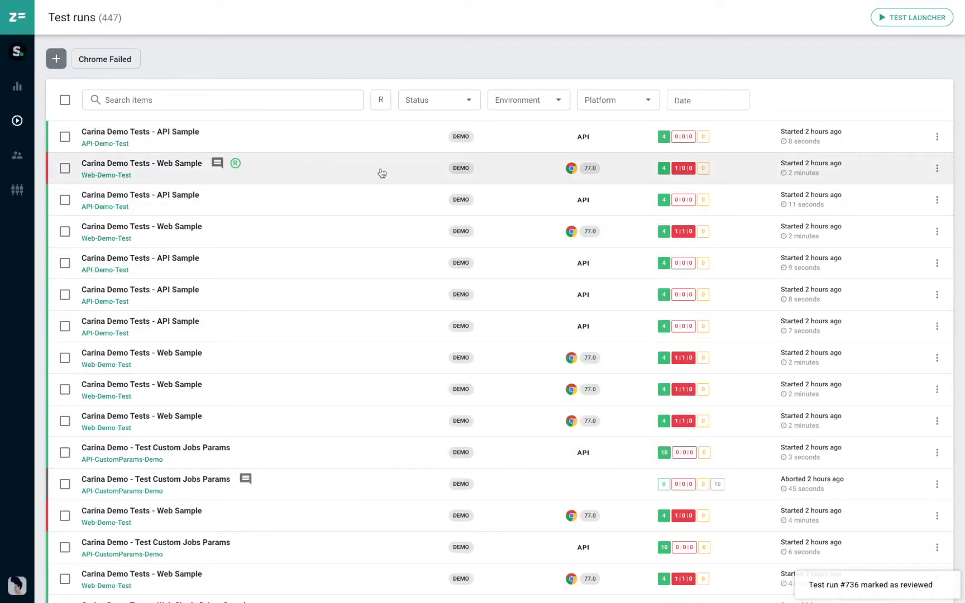
left_click(938, 168)
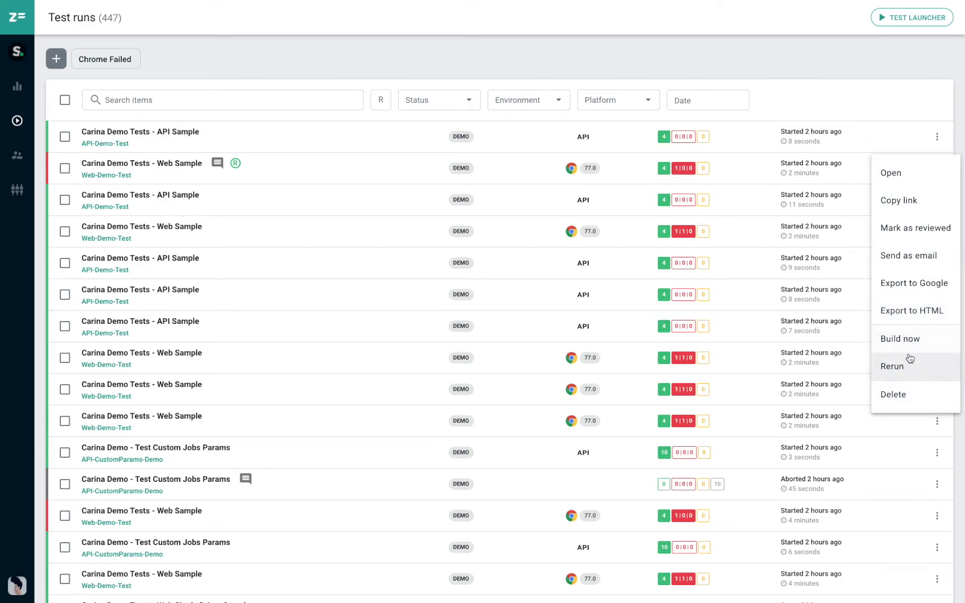
left_click(427, 55)
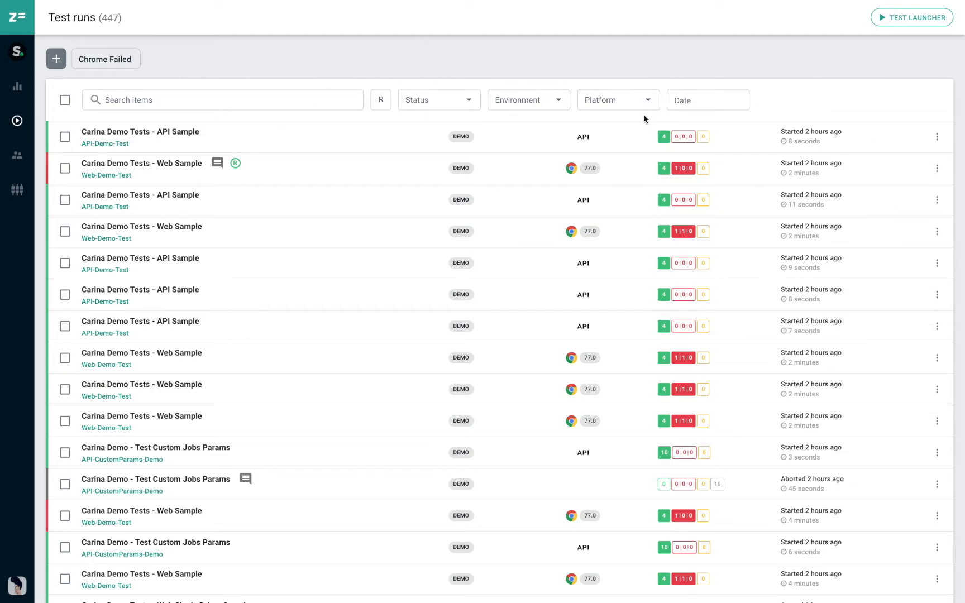
- Open the reviewed Web Sample run's results and expand the full error of the failed GSMA0001 test
left_click(333, 170)
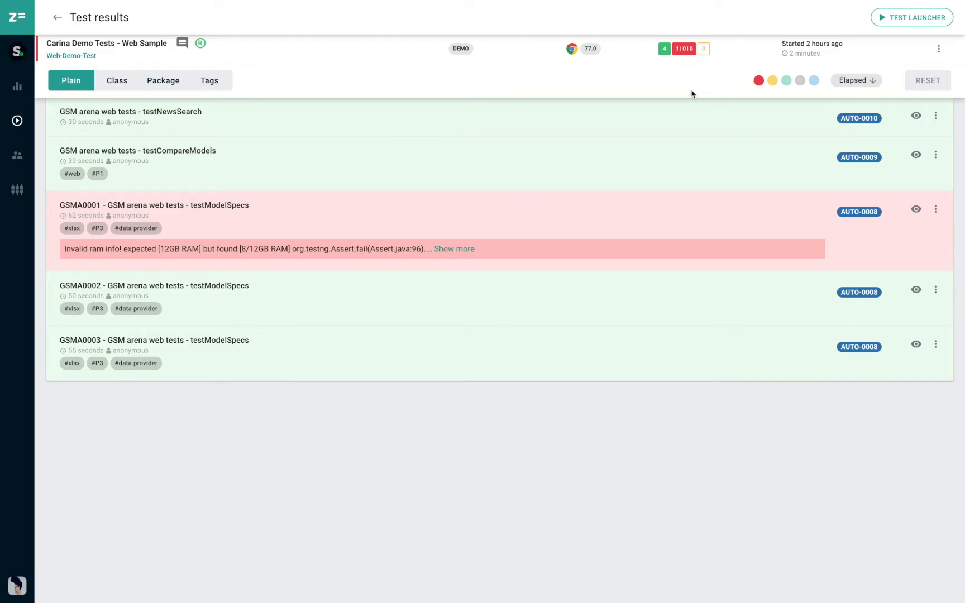
left_click(447, 249)
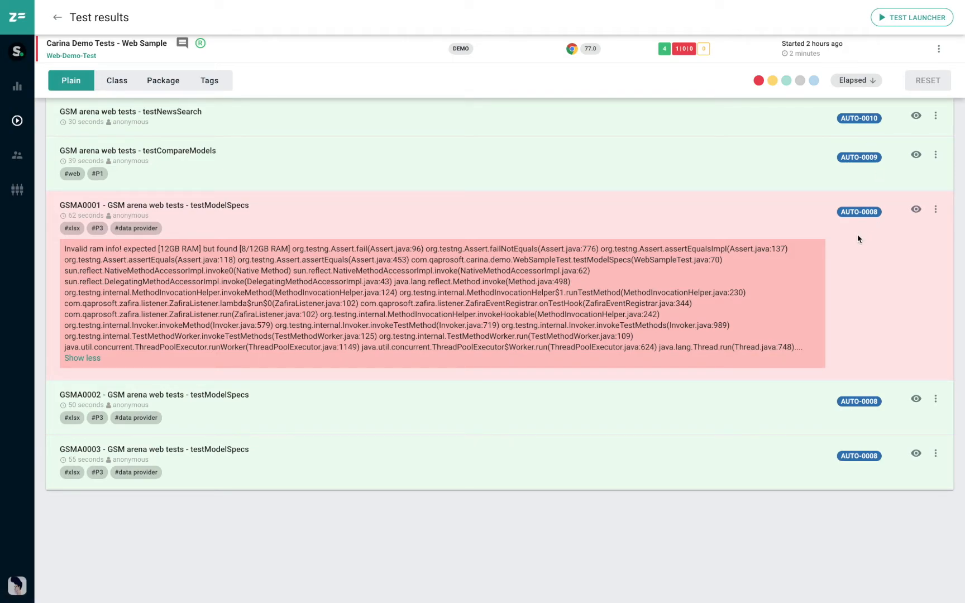
- Filter the test results by failed and by passed status in turn, clearing each filter again
left_click(759, 81)
left_click(759, 84)
left_click(787, 82)
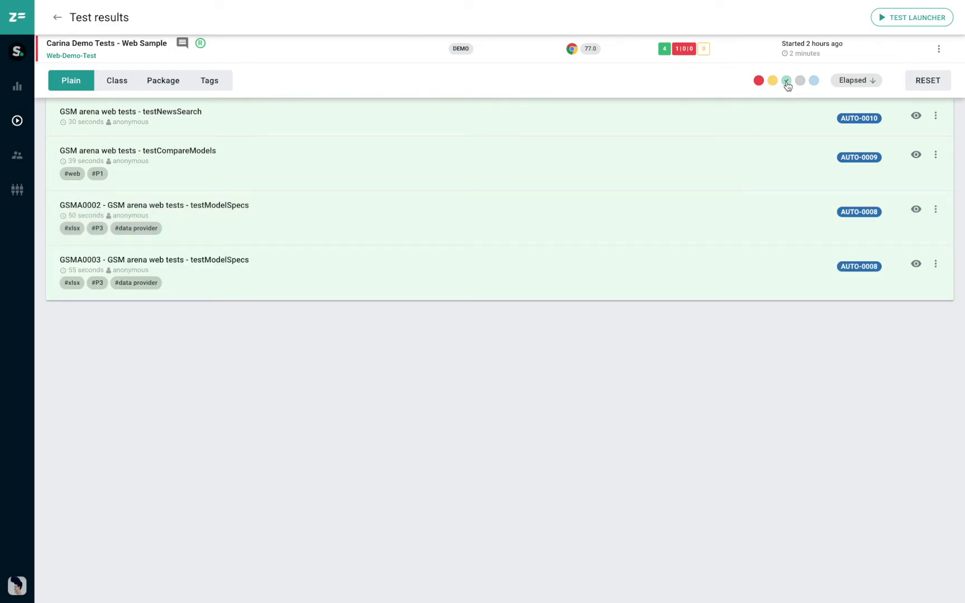
left_click(787, 81)
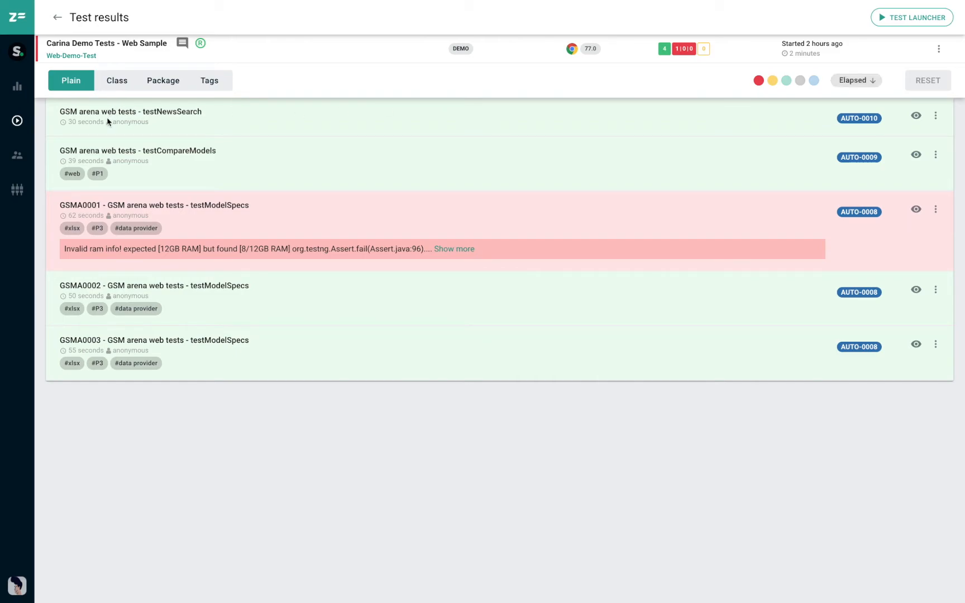
- Review the results grouped by class, package and tags, expanding the xlsx tag group, and return to the plain list
left_click(122, 84)
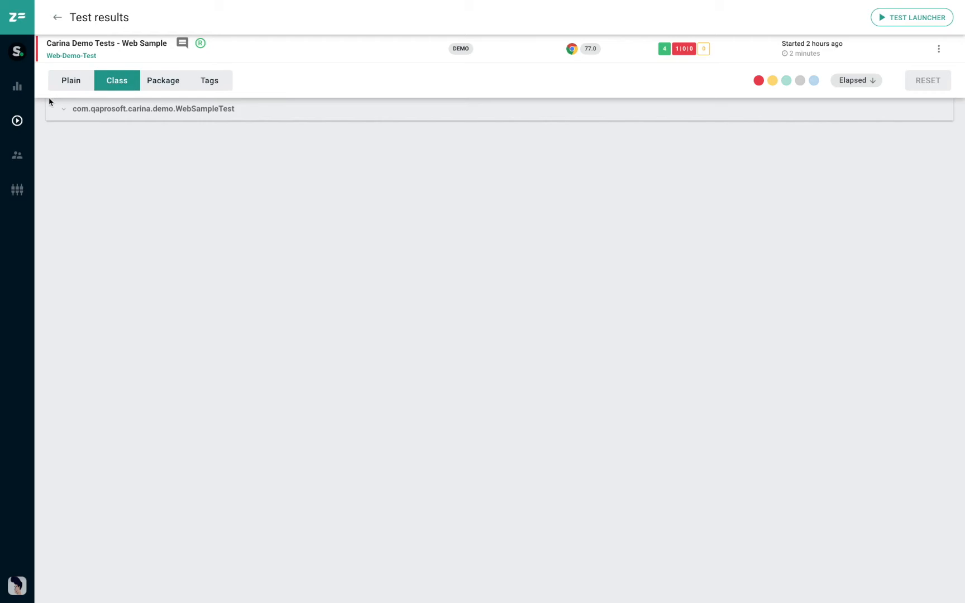
left_click(60, 107)
left_click(163, 81)
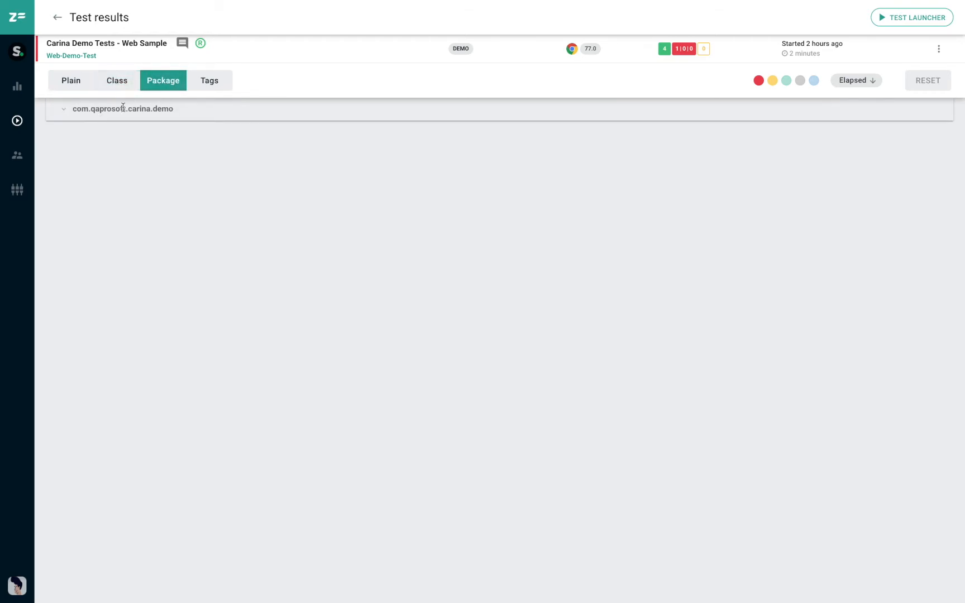
left_click(210, 82)
left_click(65, 110)
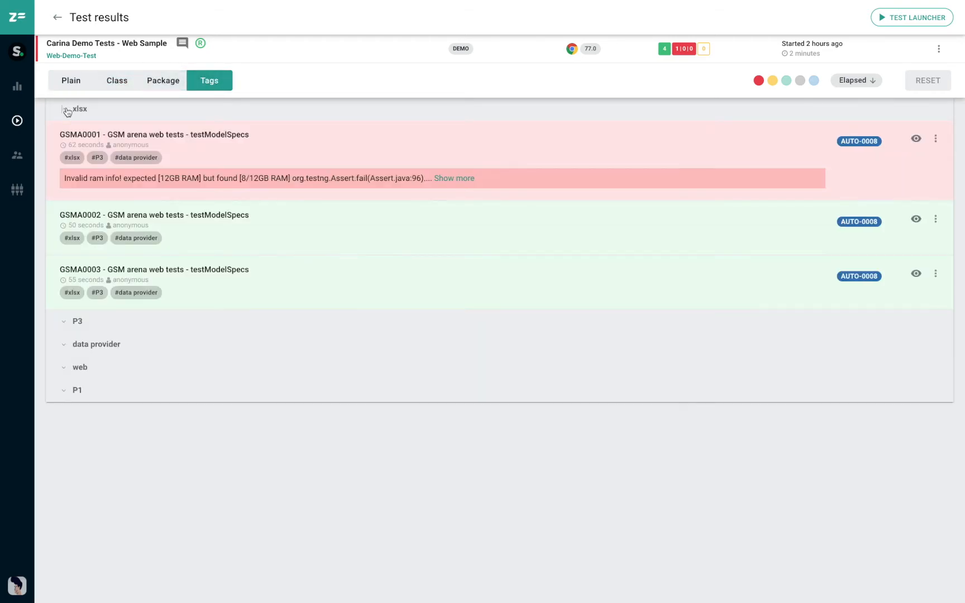
left_click(66, 78)
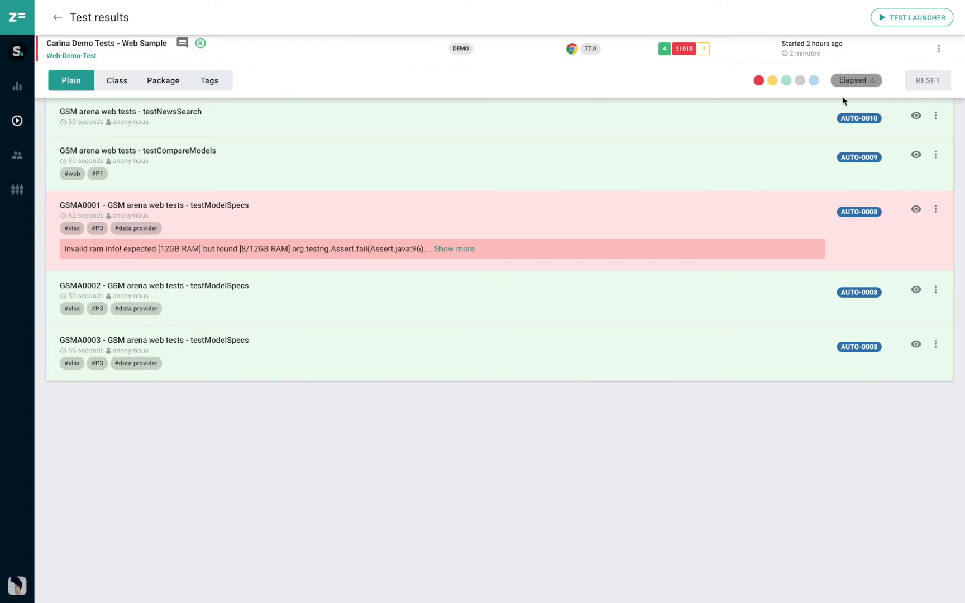
- Link the existing issue ZEB-000 to the failed GSMA0001 testModelSpecs test and close the issue dialog
left_click(938, 210)
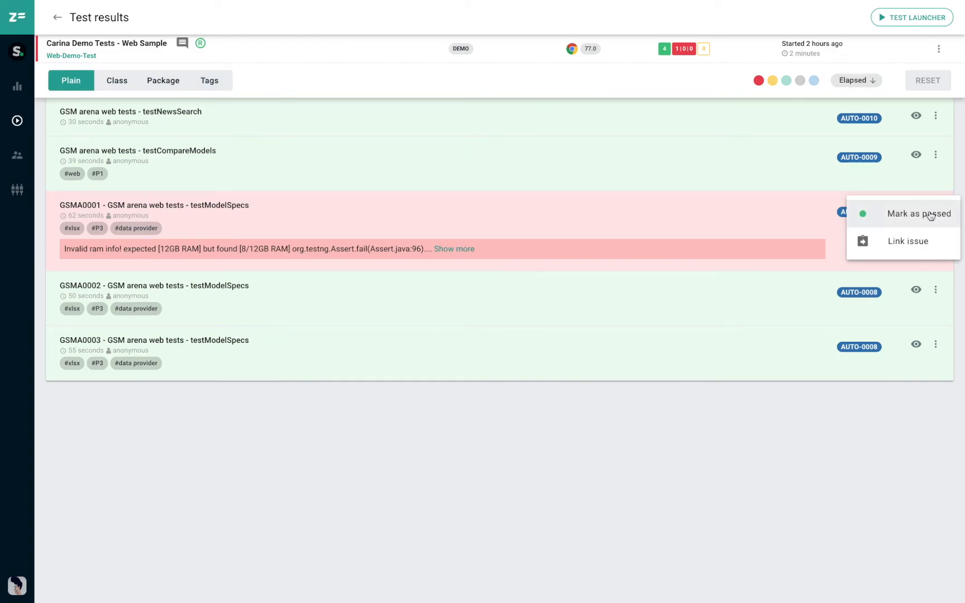
left_click(908, 242)
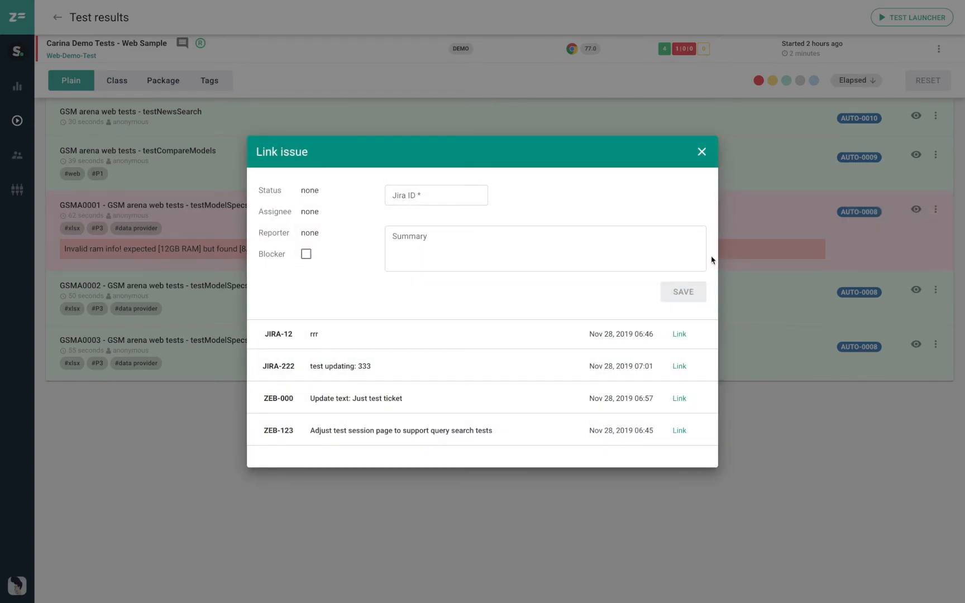
left_click(454, 244)
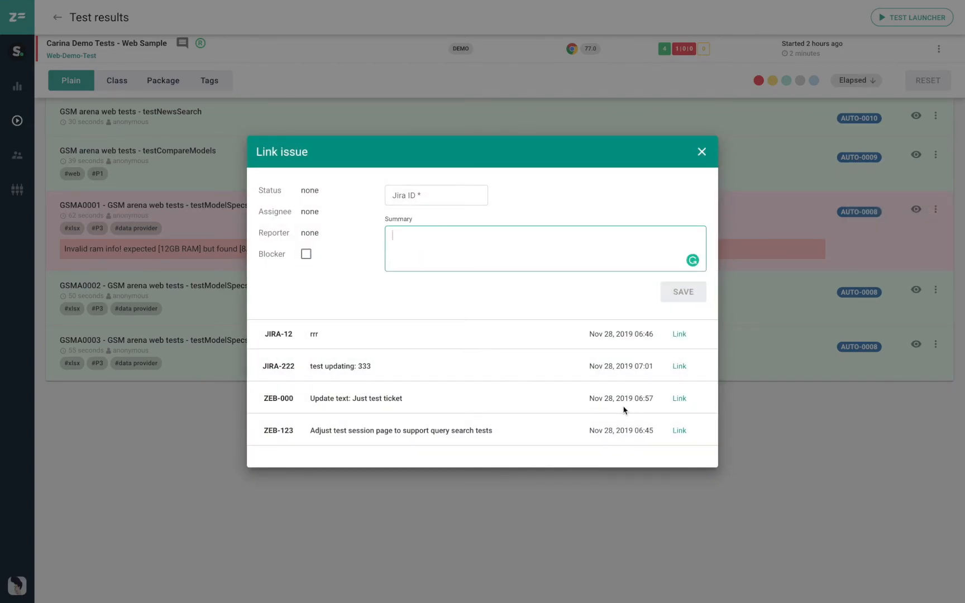
left_click(681, 399)
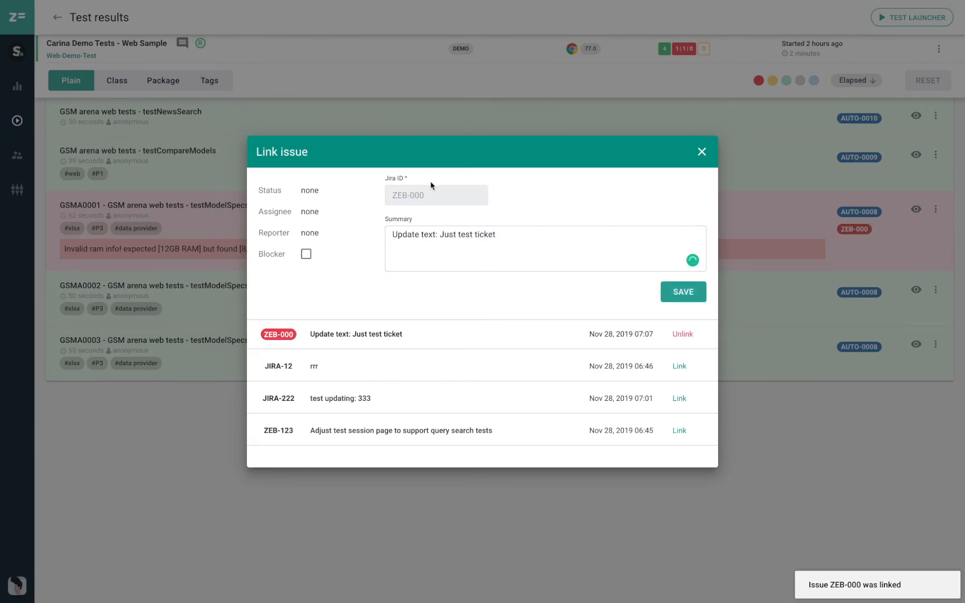
left_click(698, 152)
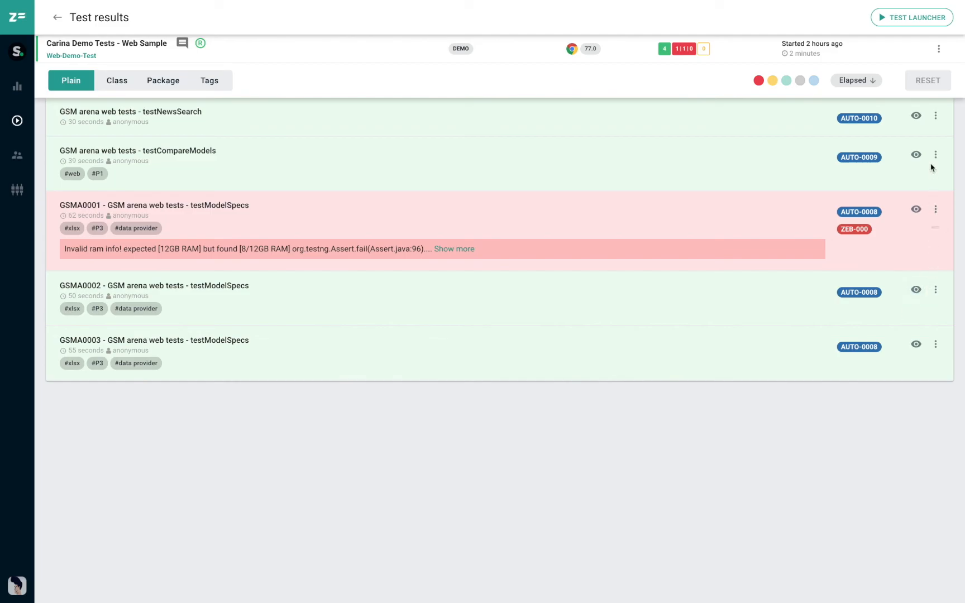
- Open the testCompareModels test's details and watch its session video in full screen, returning to the overview at the end
left_click(916, 154)
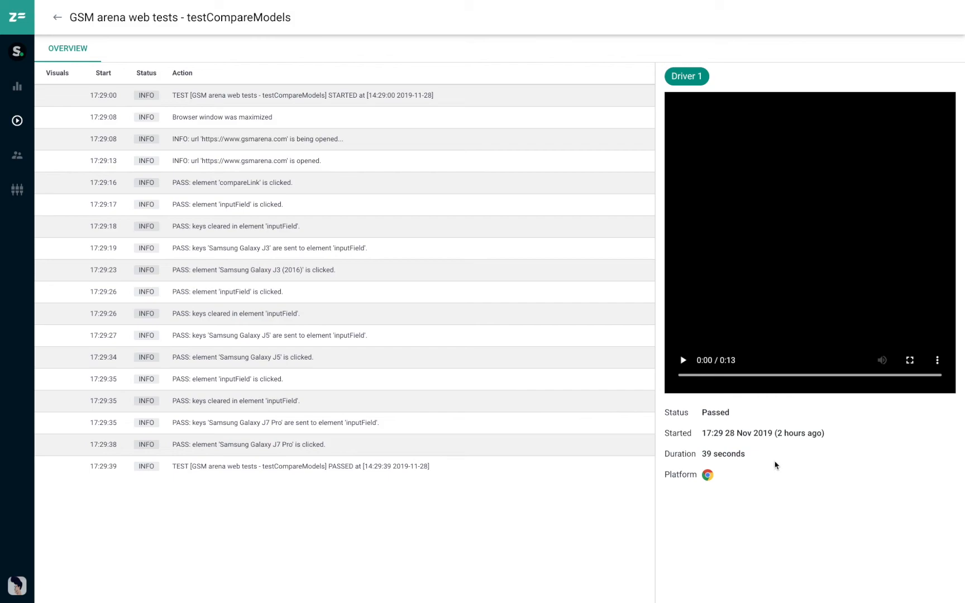
left_click(683, 361)
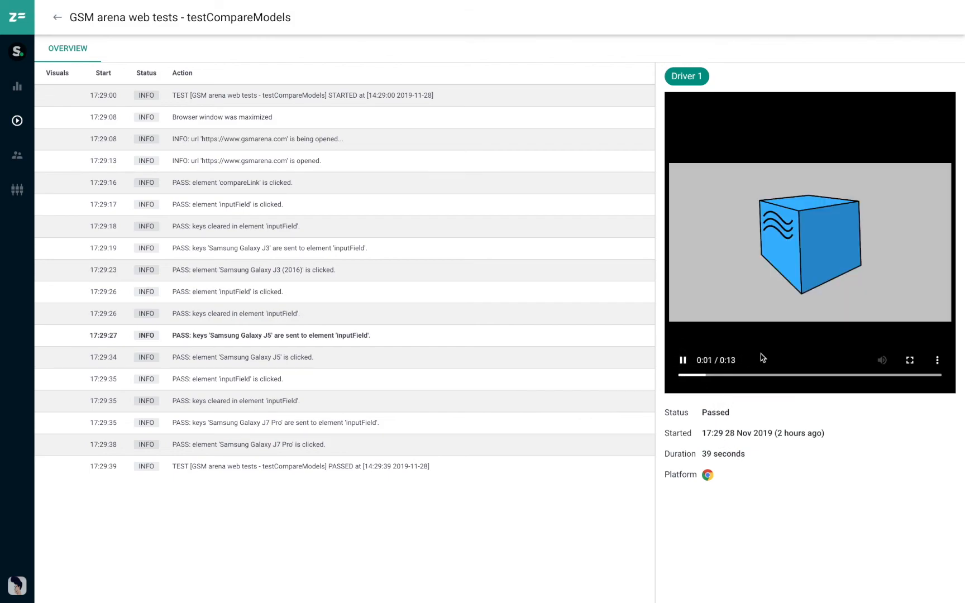
left_click(911, 361)
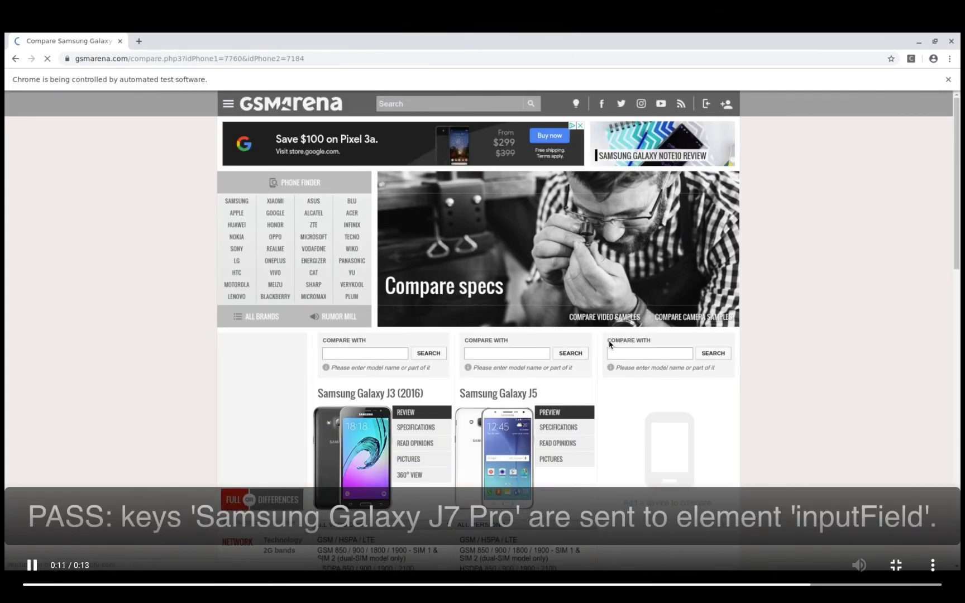
left_click(896, 565)
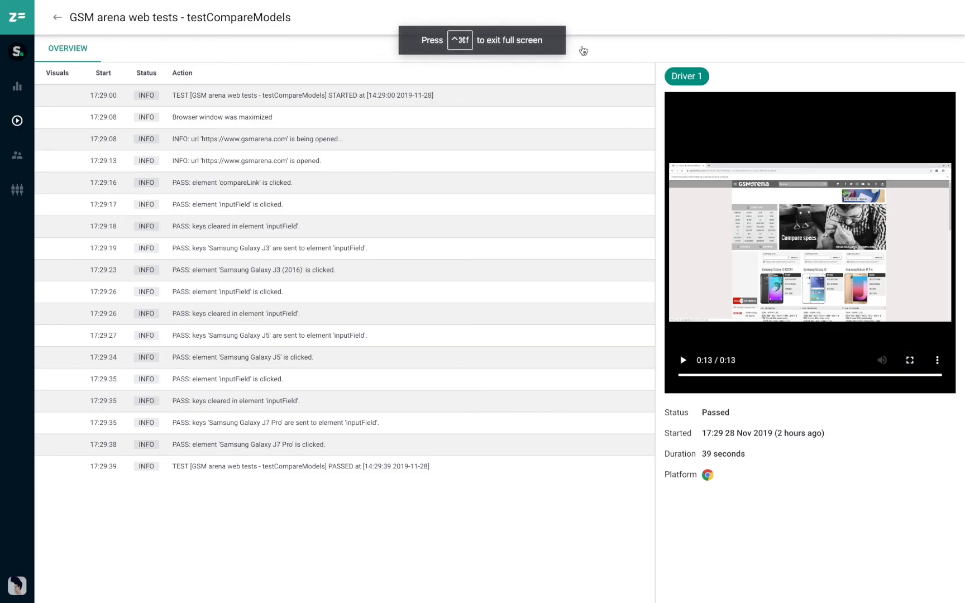
mouse_move(554, 4)
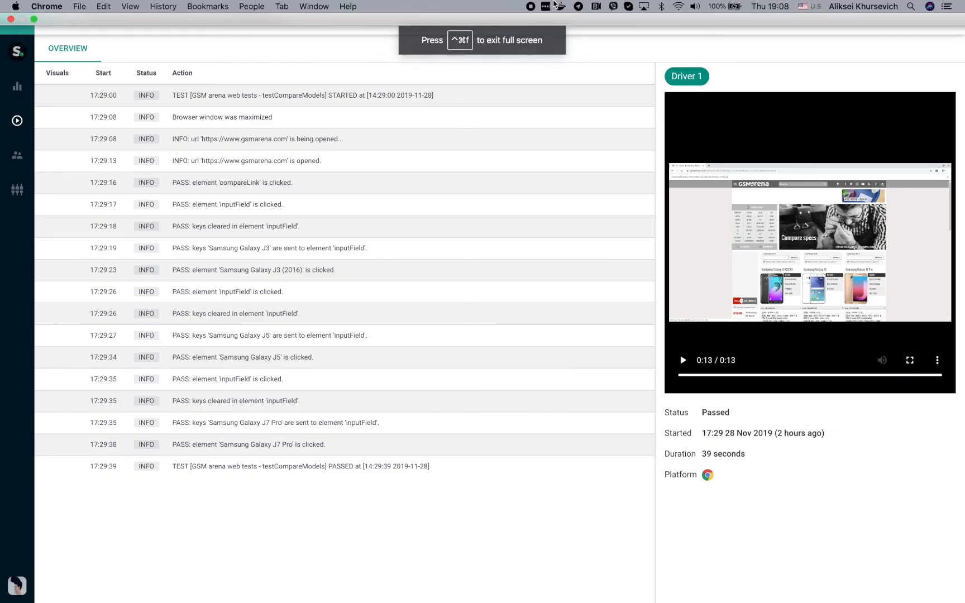